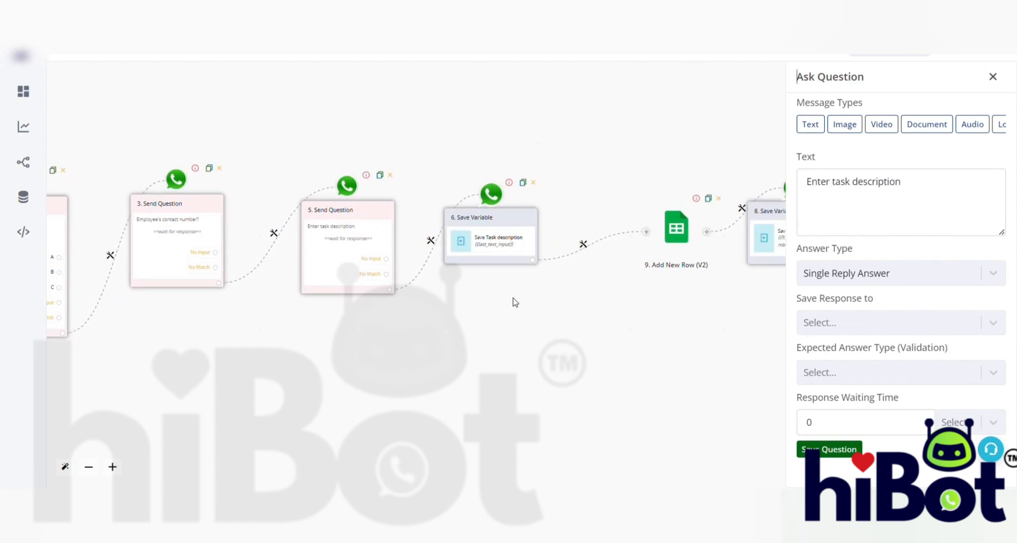
Review the Add New Row (V2) settings and remap the taskid text in the following Save Variable module to that row's custom row_number.
left_click(683, 243)
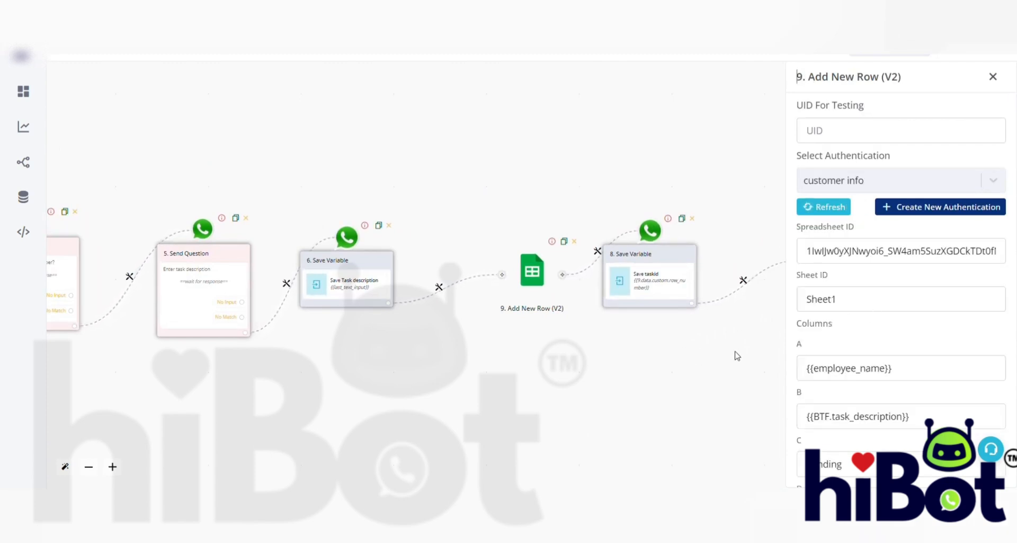
left_click_drag(736, 357, 342, 295)
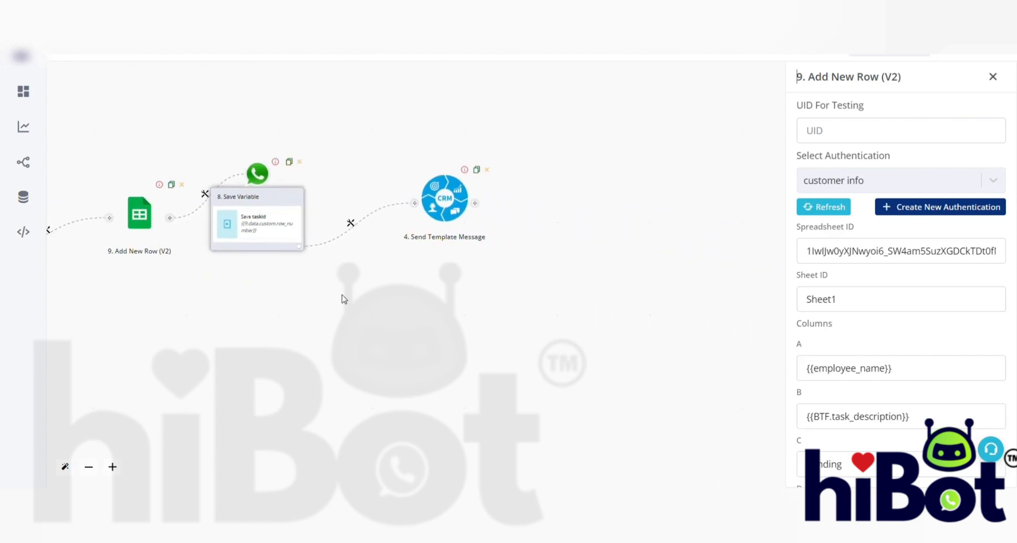
left_click(265, 217)
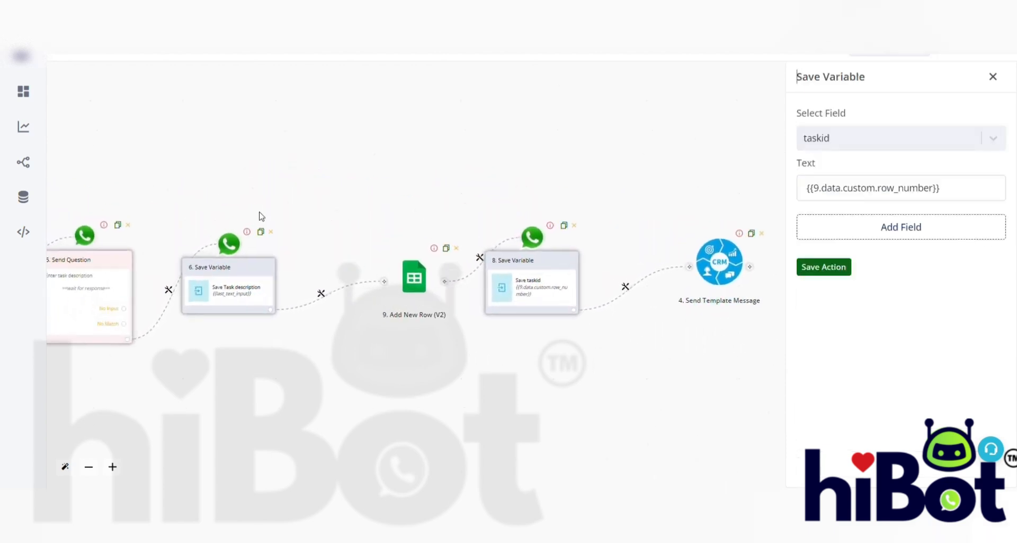
left_click_drag(979, 191, 806, 191)
key("BackSpace")
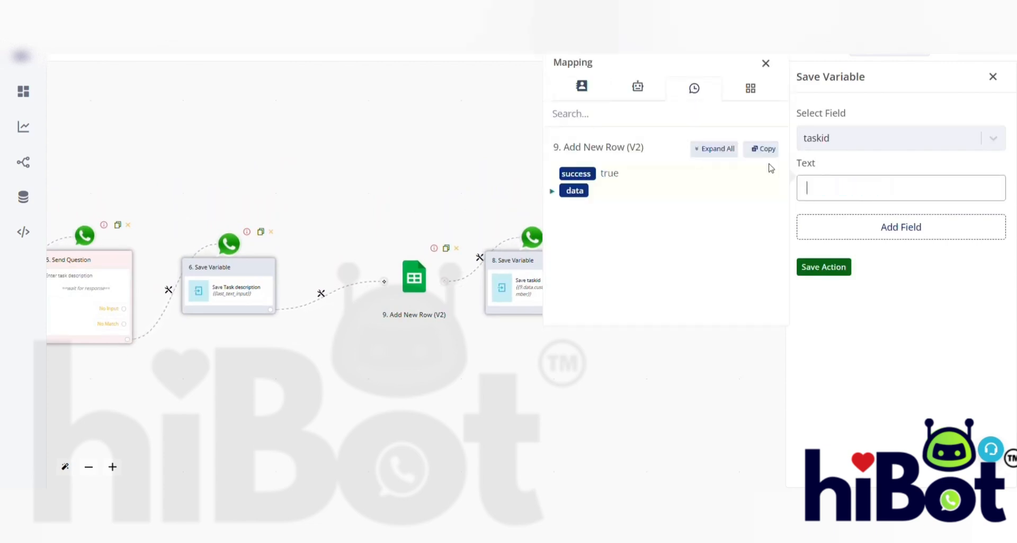
left_click(715, 149)
scroll(657, 259, "down", 2)
scroll(657, 259, "down", 1)
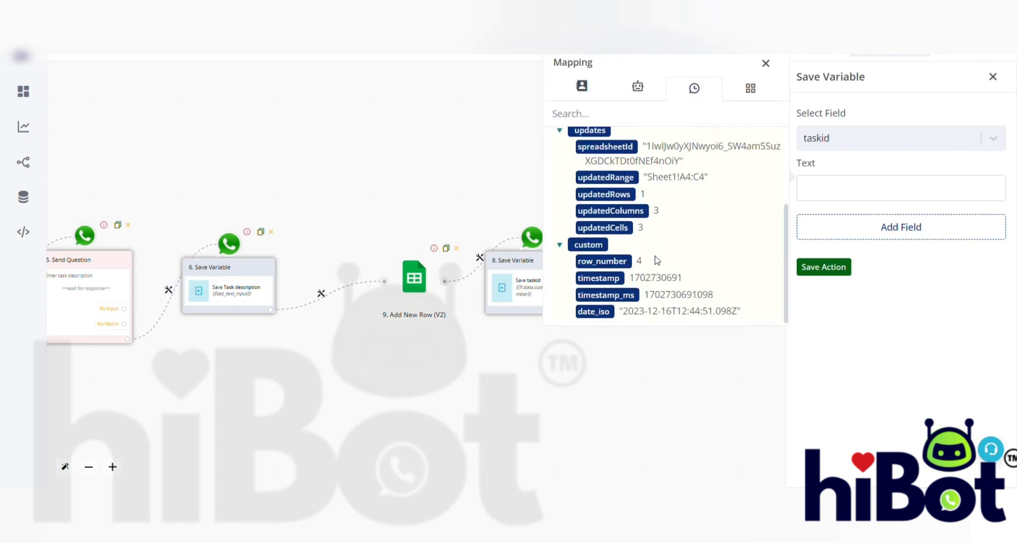
left_click(600, 262)
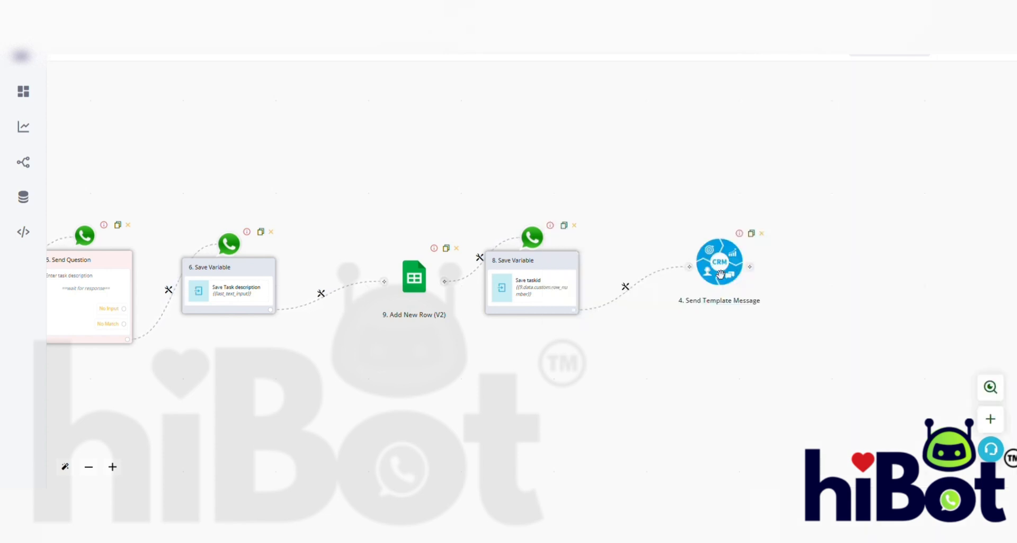
Inspect task row 2 in Google Sheets, and save the Send Template Message module with the button payload taskdone_{{BTF.taskid}}.
left_click(721, 274)
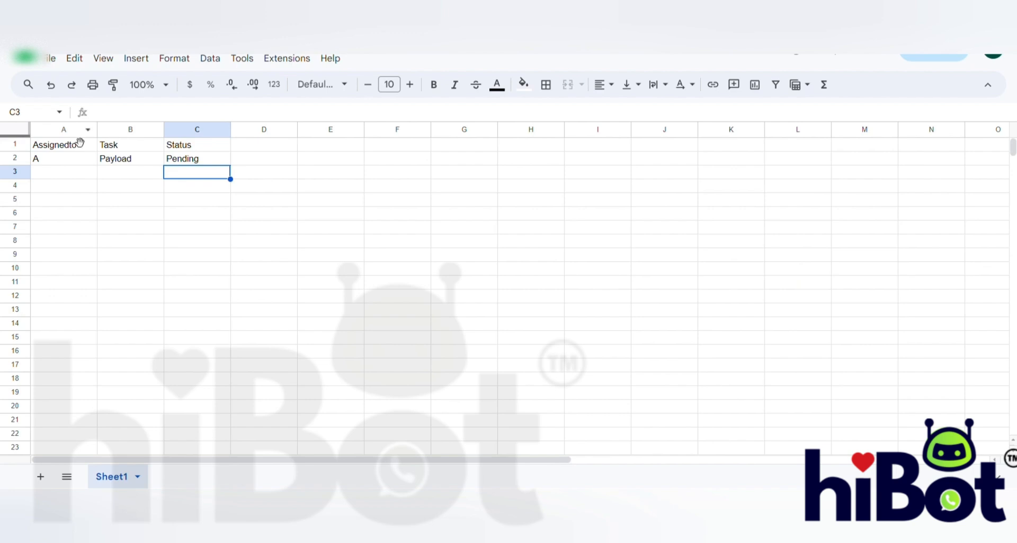
left_click(72, 163)
key("Right")
key("Right")
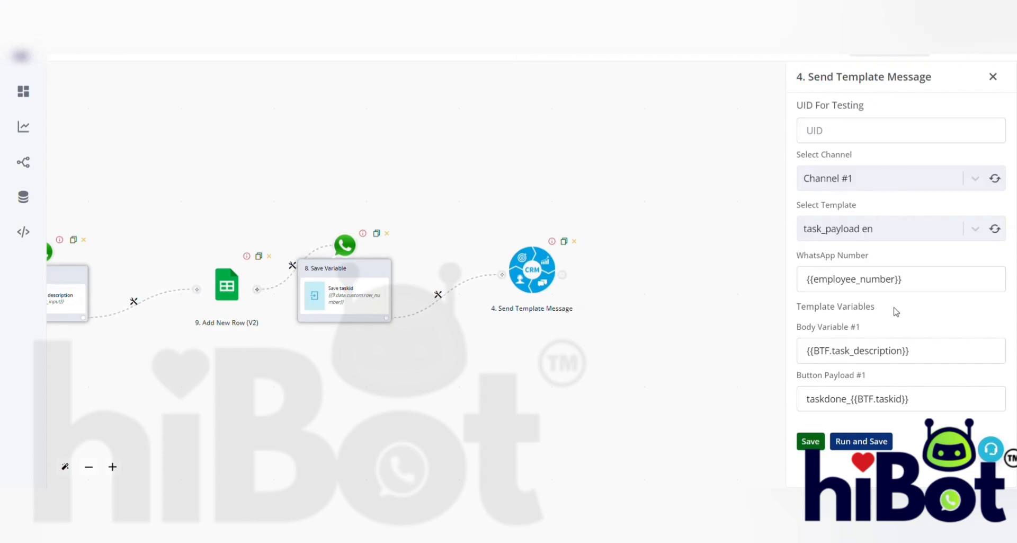
left_click(901, 402)
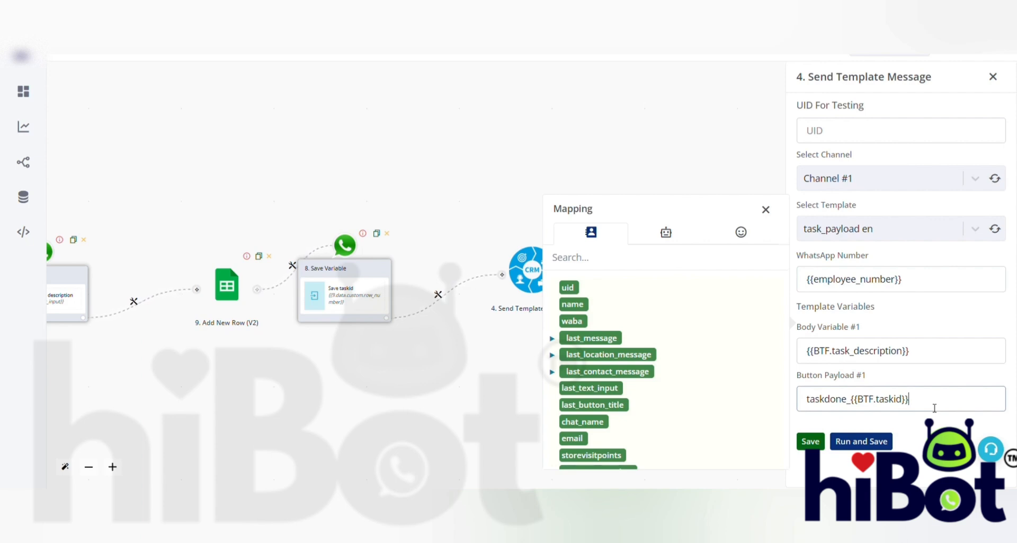
left_click(811, 441)
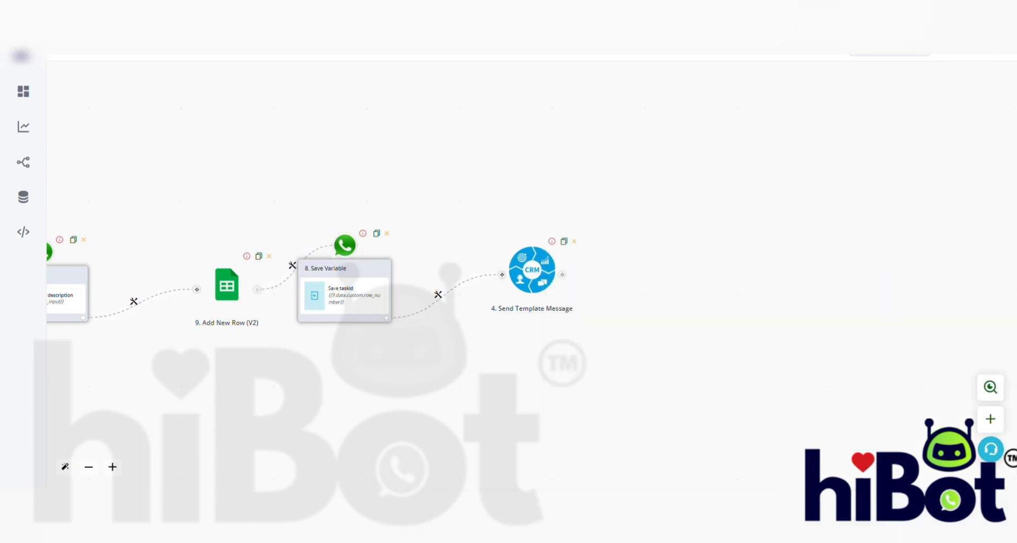
Switch to the flow that updates the task status and view its Hot Keywords trigger settings.
left_click(138, 8)
left_click_drag(135, 123, 442, 132)
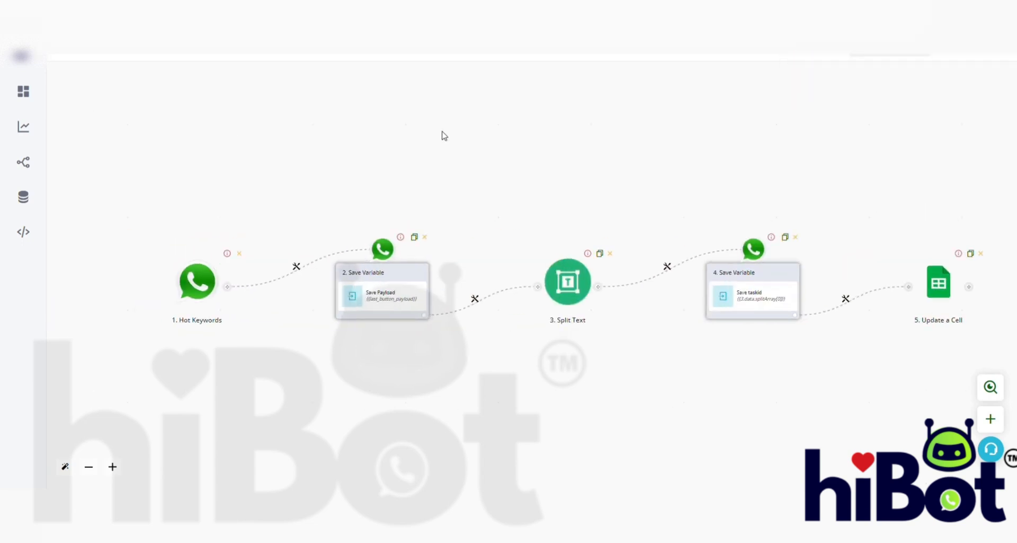
left_click(199, 290)
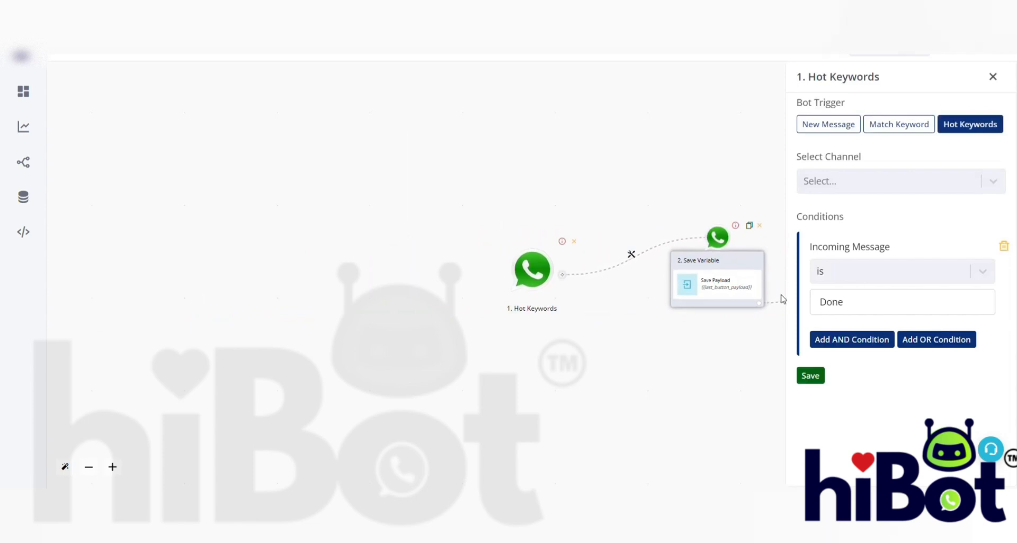
Check that the first Save Variable module stores {{last_button_payload}} in the Payload field, and save the action.
left_click(722, 279)
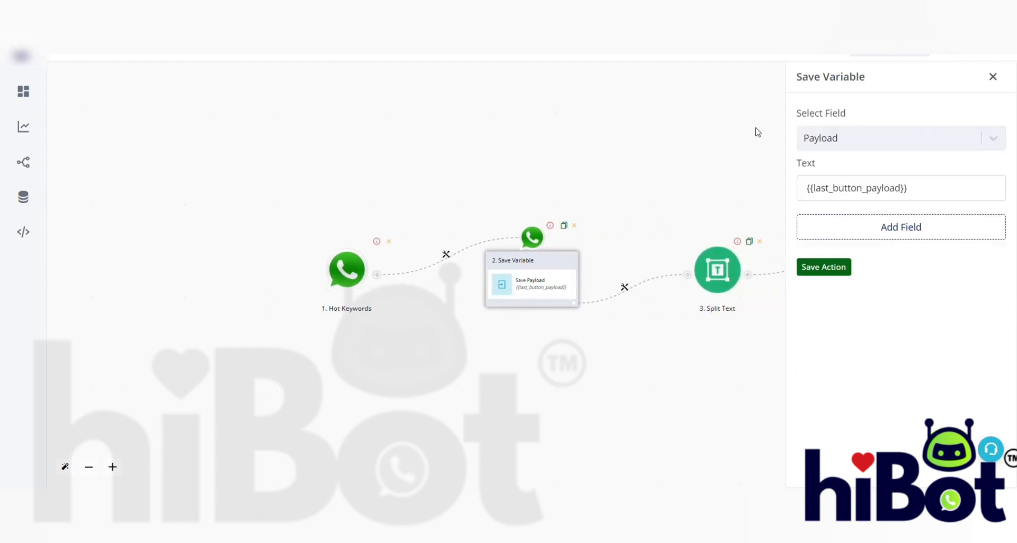
left_click(928, 187)
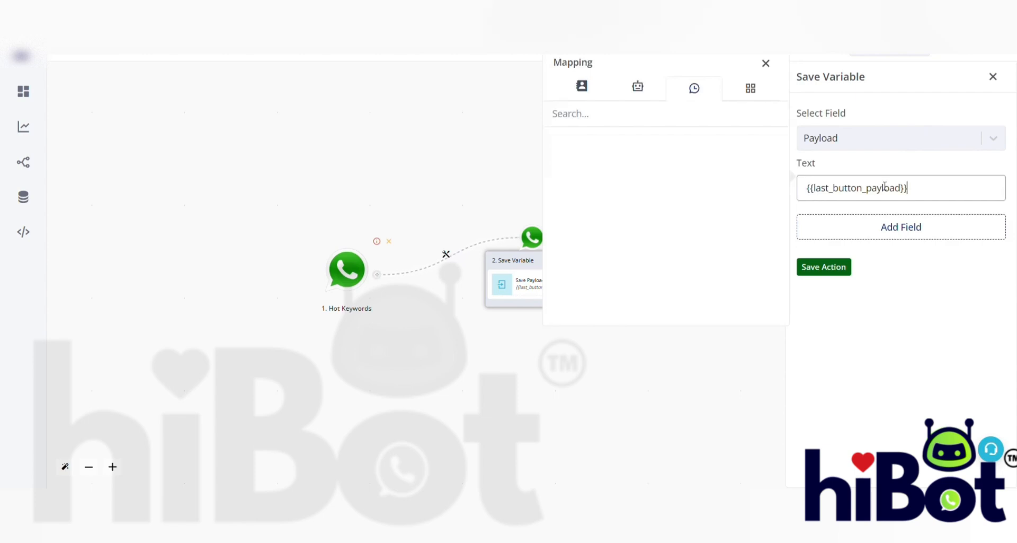
left_click_drag(862, 189, 910, 192)
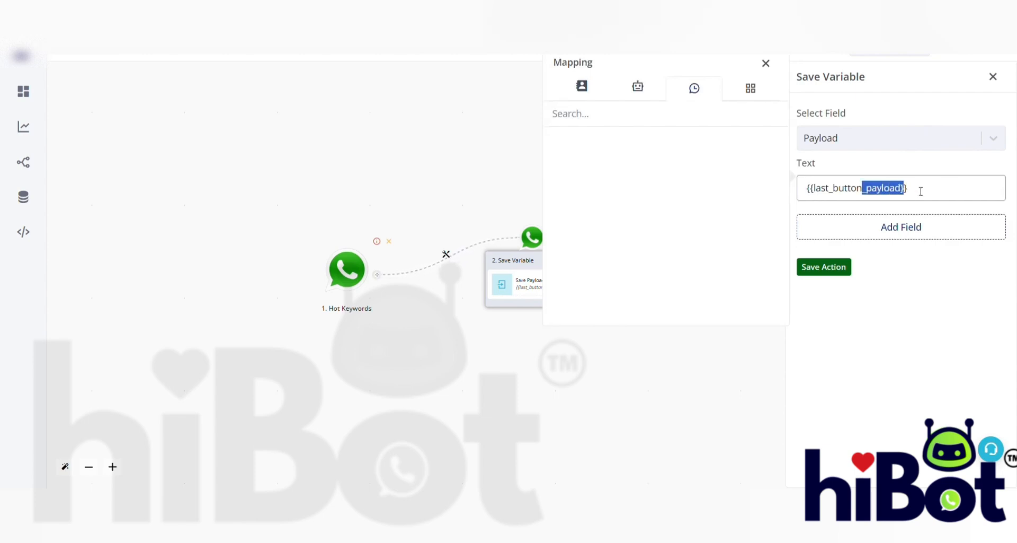
left_click(954, 189)
left_click(825, 267)
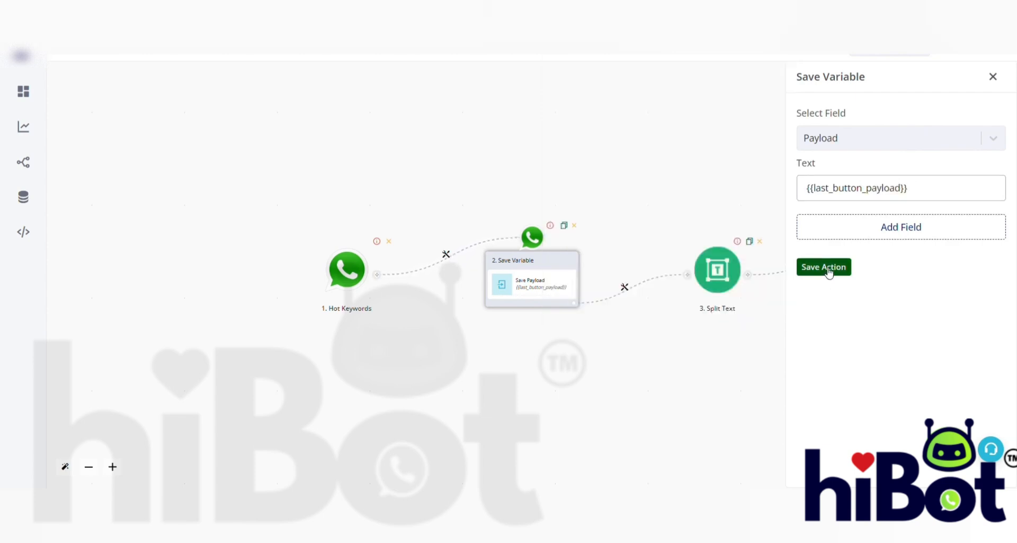
Return to the task assignment flow and examine the button payload in the Send Template Message module.
left_click_drag(710, 366, 574, 360)
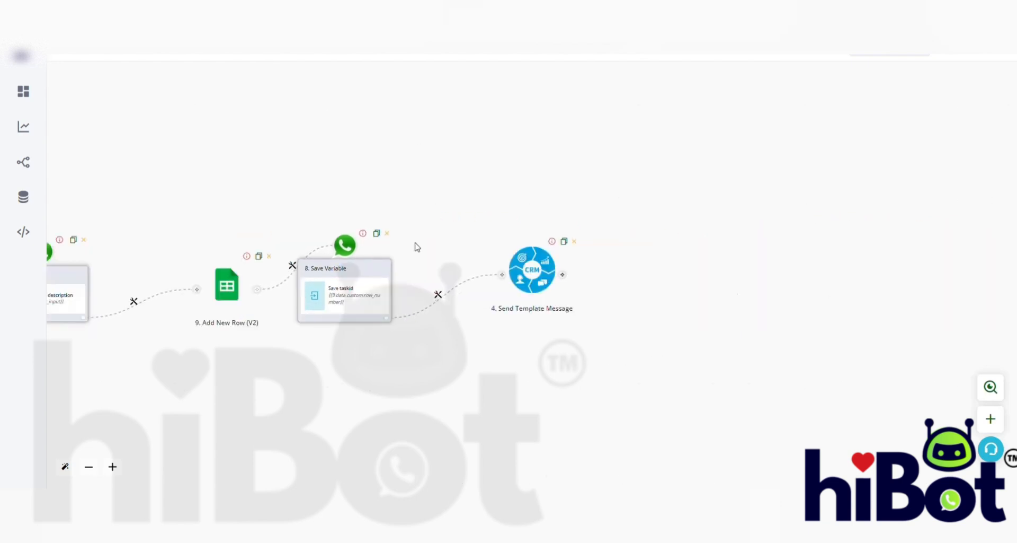
left_click(541, 278)
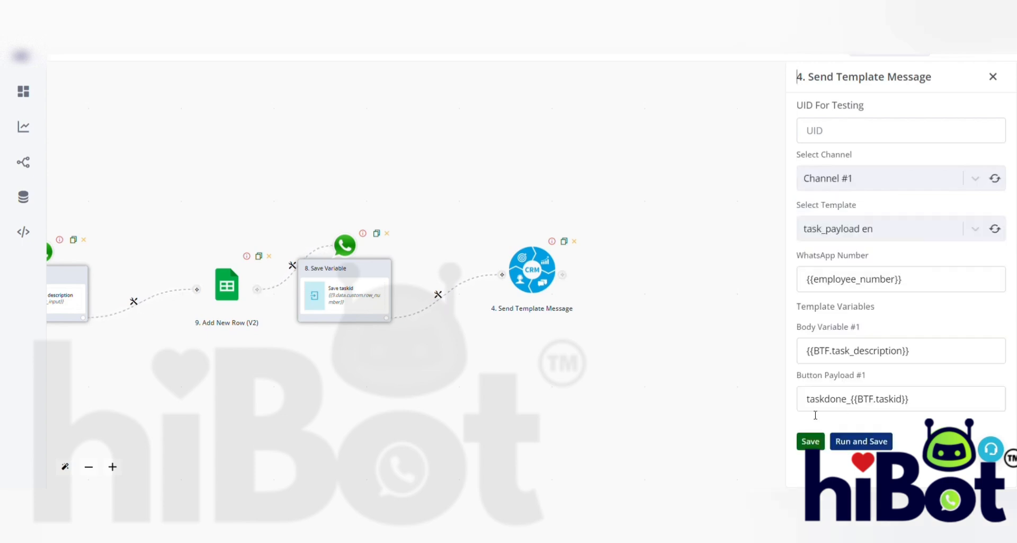
left_click_drag(807, 402, 785, 399)
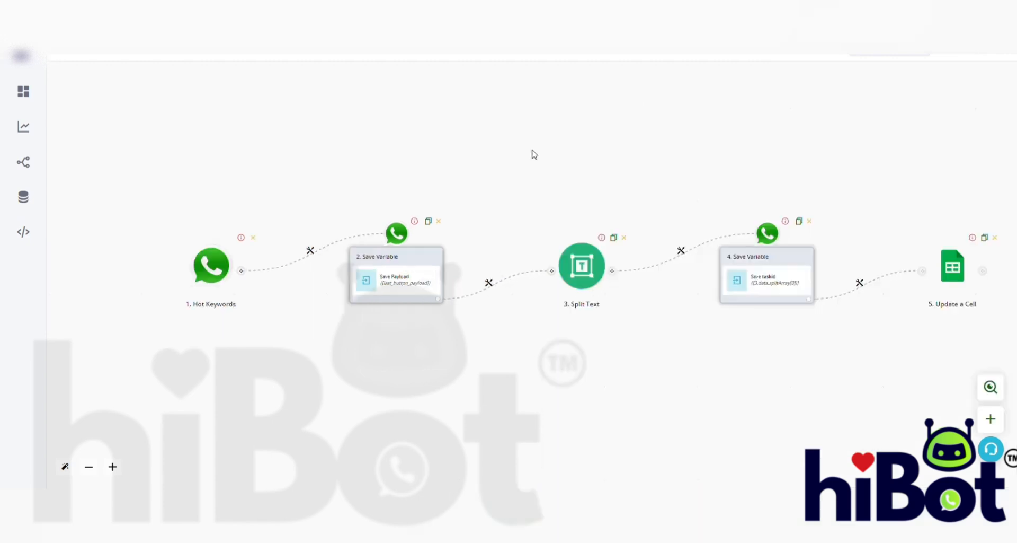
In the other flow's Split Text module, replace the text with the sample taskdone_4, and run and save the module.
left_click(592, 286)
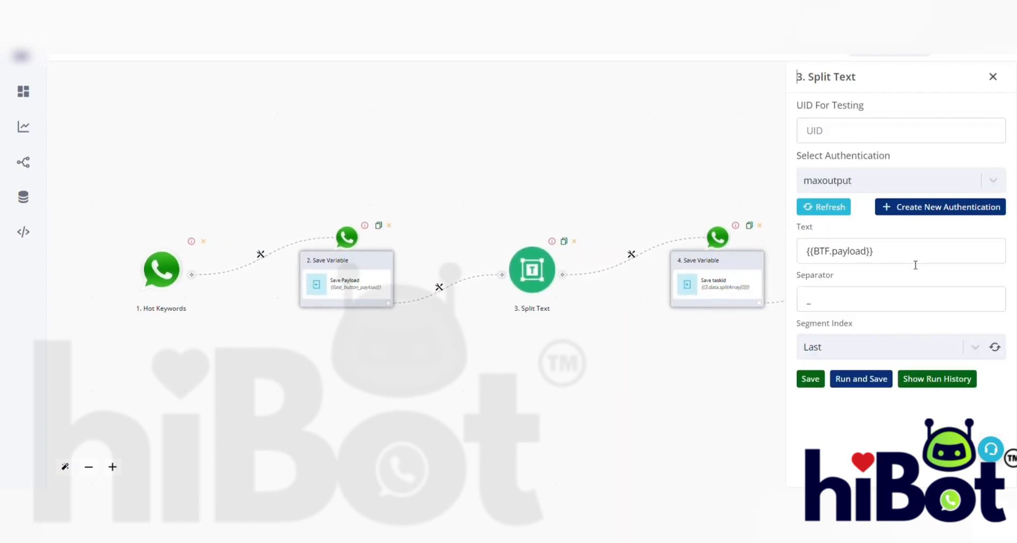
left_click(910, 256)
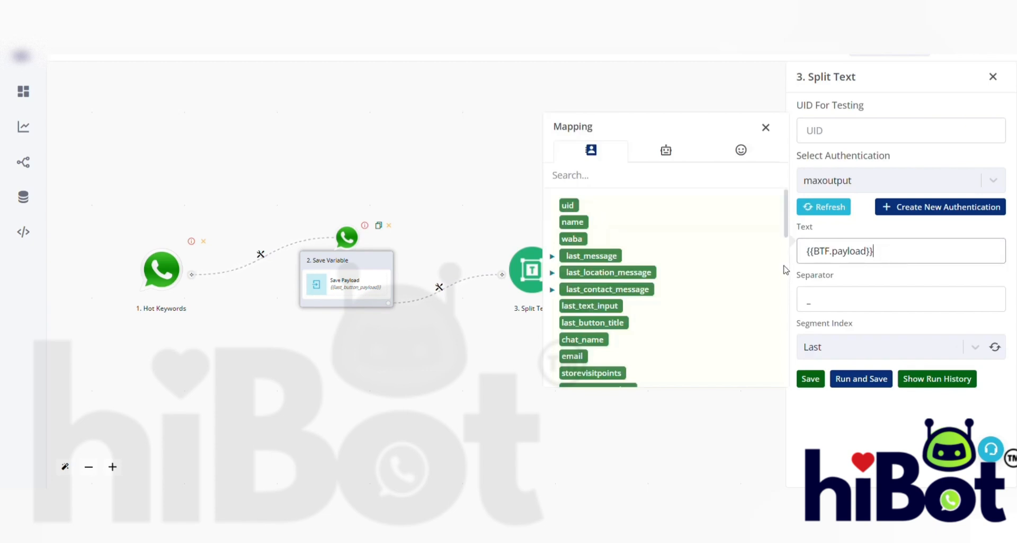
left_click(828, 314)
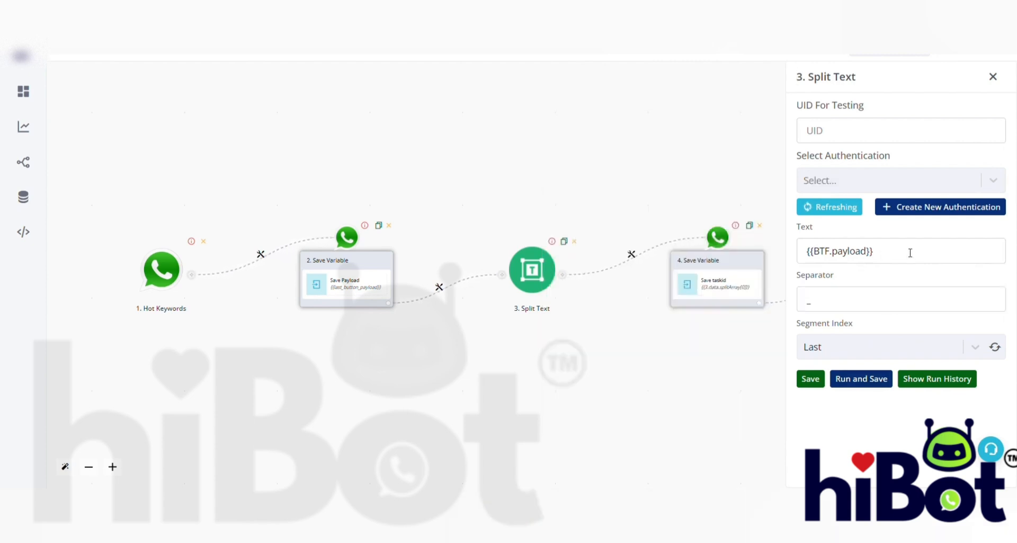
left_click_drag(909, 252, 805, 256)
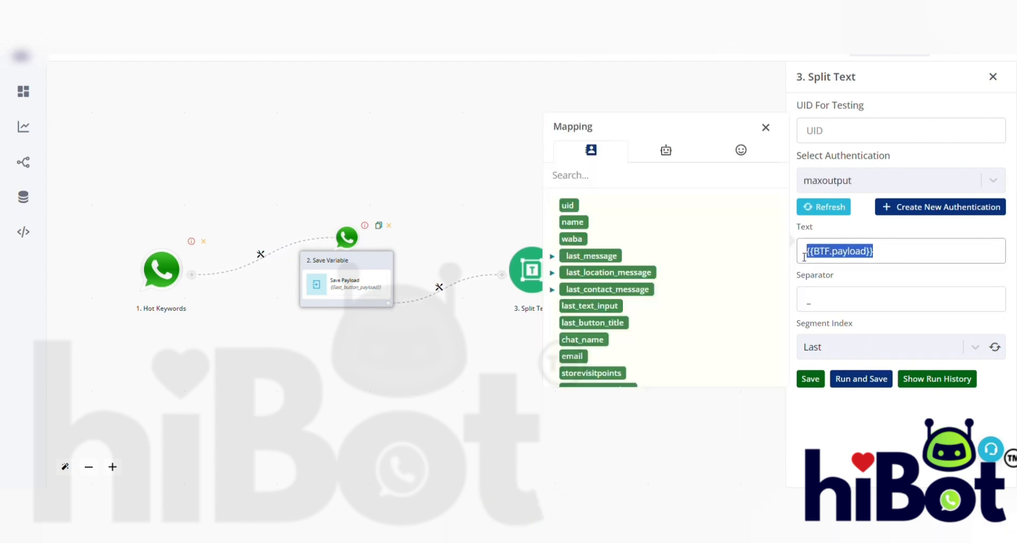
type("taskdone_4")
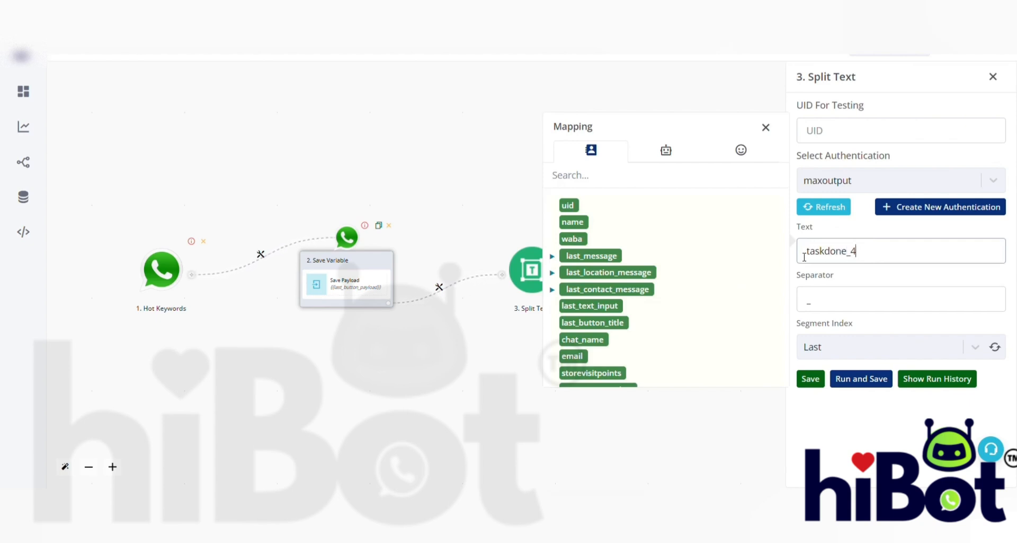
left_click(872, 380)
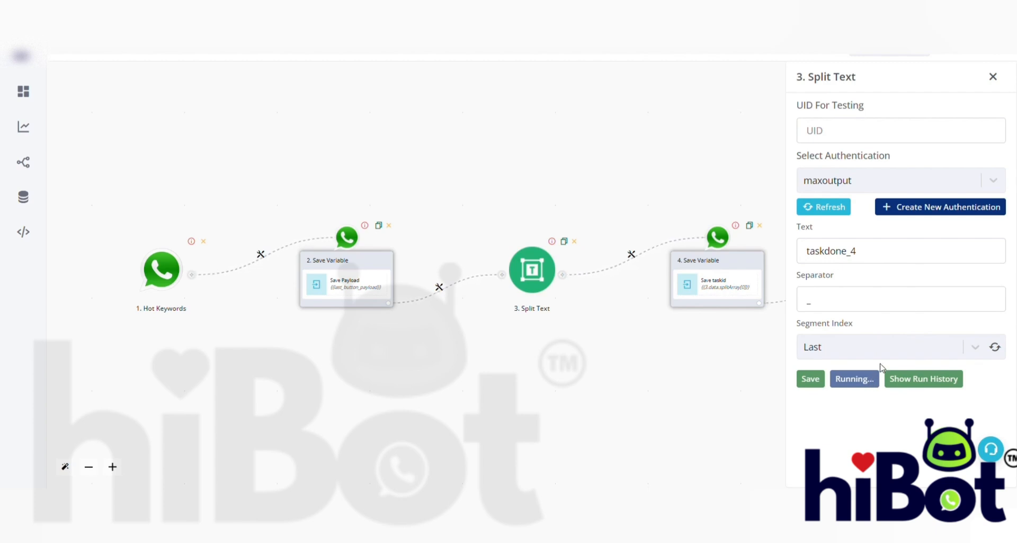
Show the Split Text run history and expand its output, response and data down to the splitArray values.
left_click(935, 380)
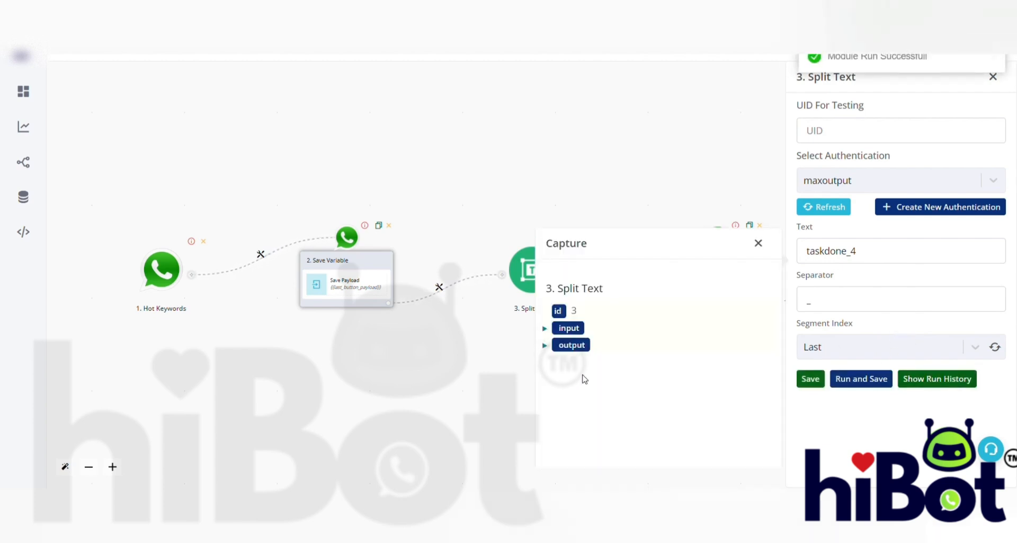
left_click(571, 344)
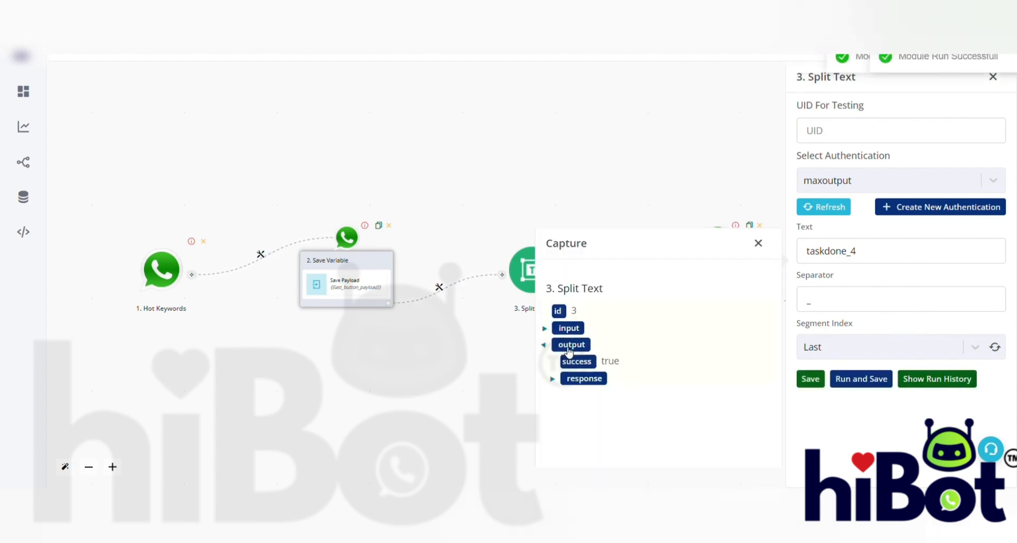
left_click(588, 378)
left_click(592, 429)
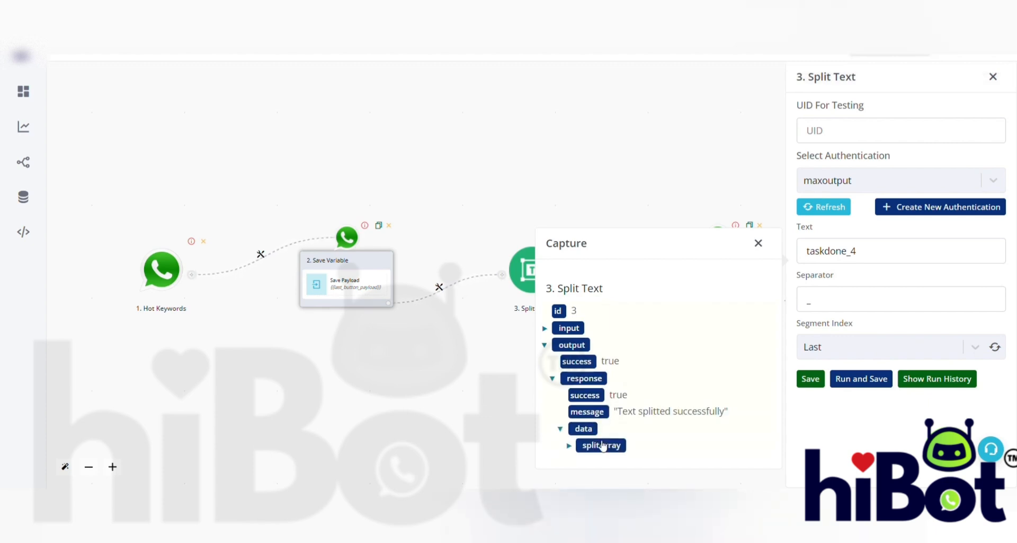
left_click(603, 447)
scroll(643, 445, "down", 1)
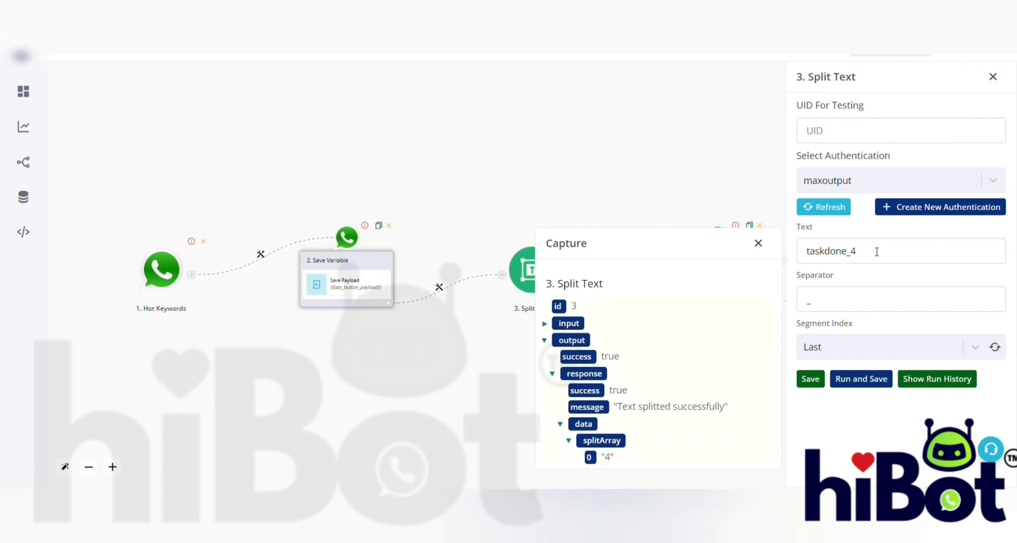
Replace the Split Text sample with the payload bot field, {{BTF.payload}}, and save the module.
left_click_drag(876, 249, 806, 250)
left_click(669, 158)
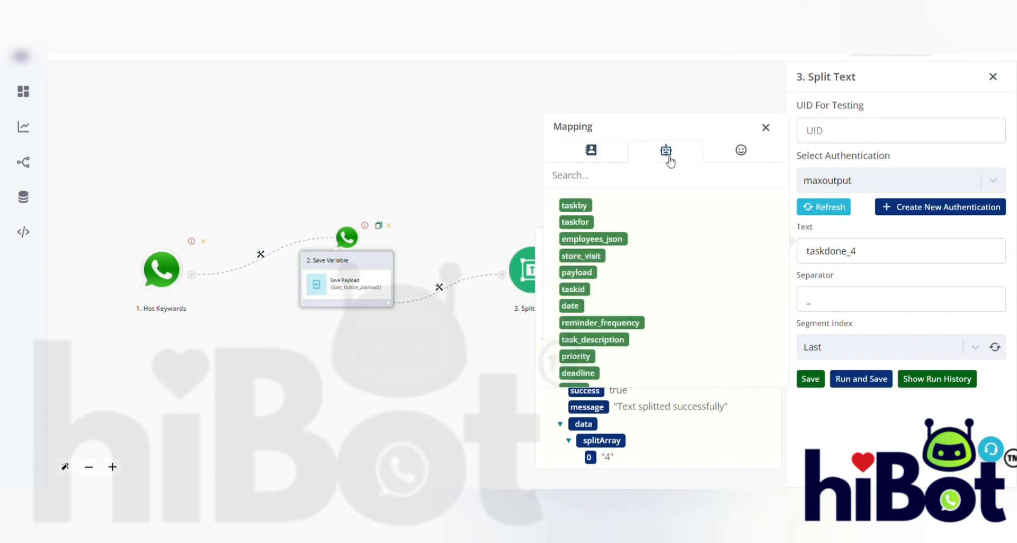
left_click(573, 273)
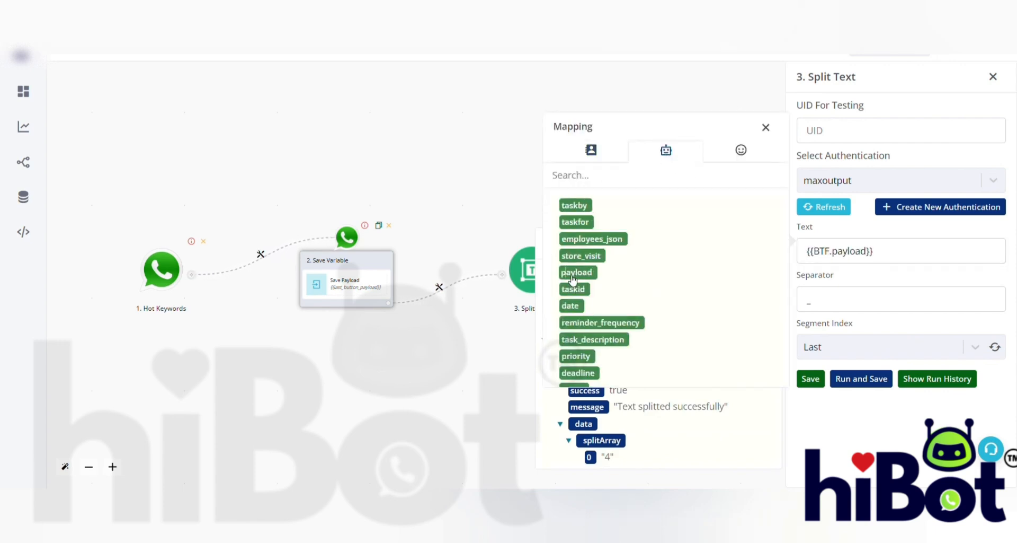
left_click(814, 383)
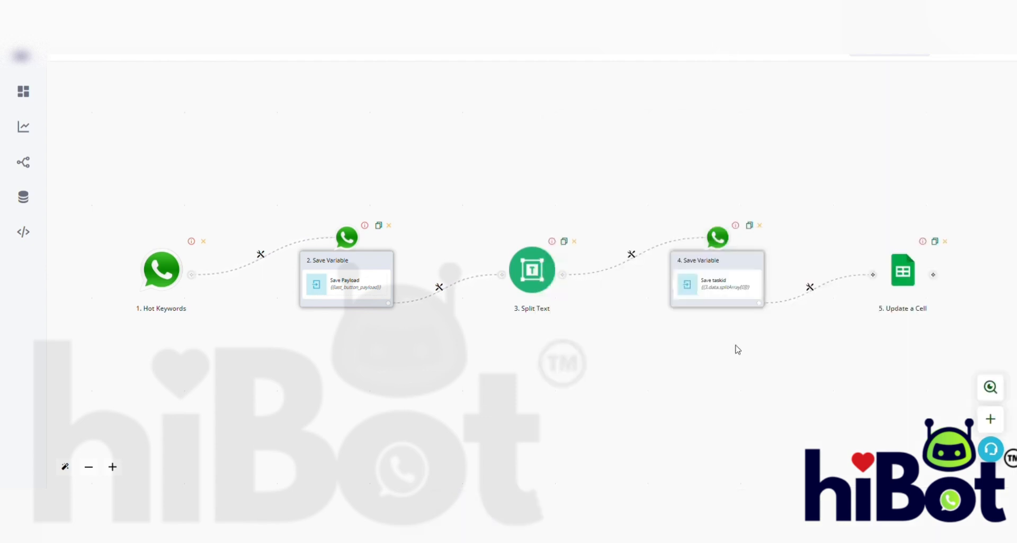
Examine the taskid mapping in the Save Variable module after Split Text and its connection to Update a Cell.
scroll(721, 275, "up", 5)
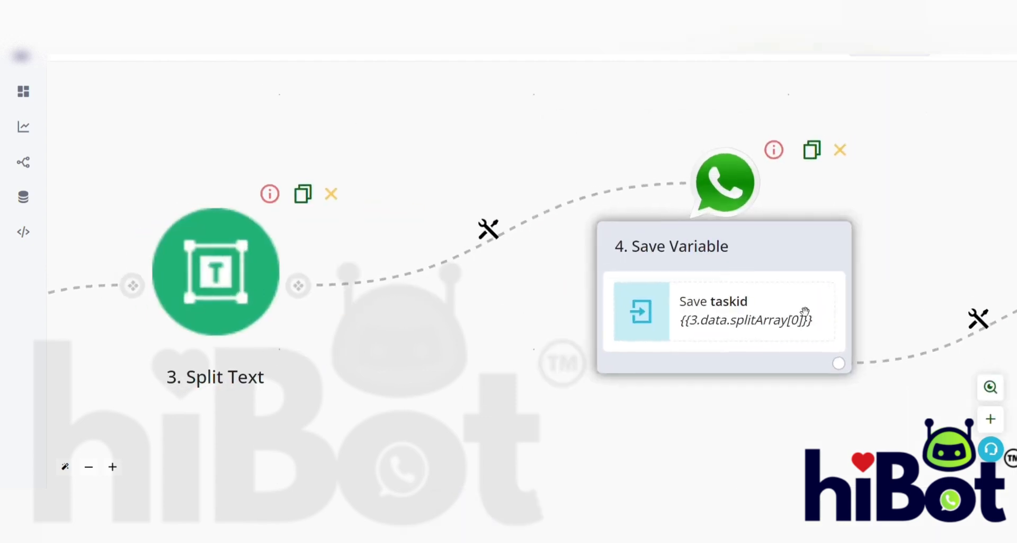
left_click_drag(897, 408, 395, 316)
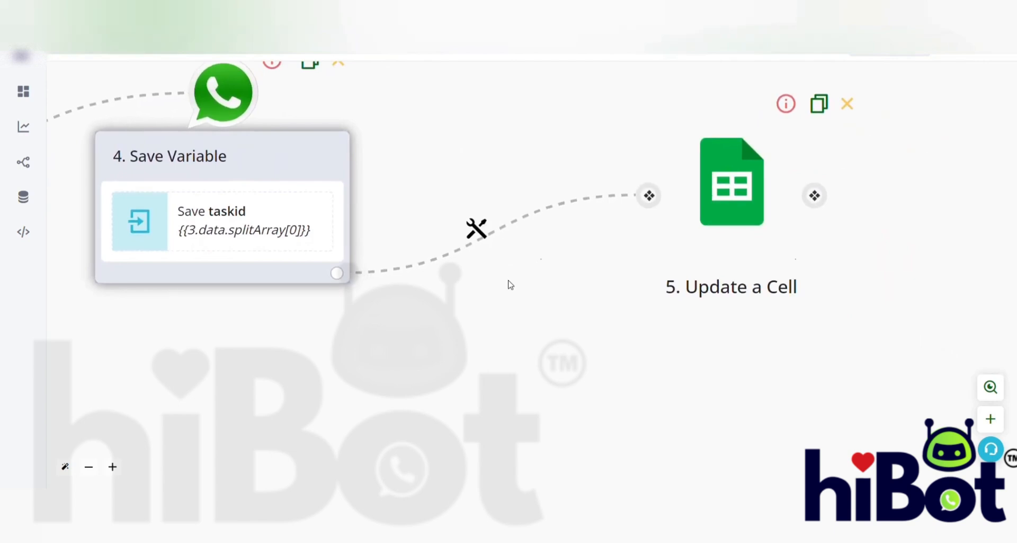
scroll(509, 284, "down", 5)
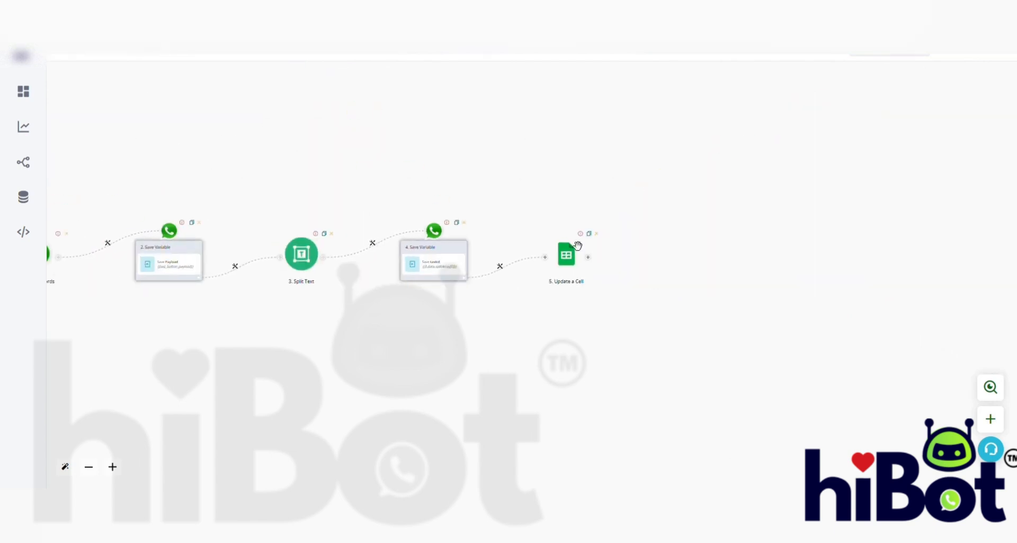
Open the Update a Cell module at its Cell field and check which column and rows of the Button payload Task sheet hold the task status.
left_click(575, 277)
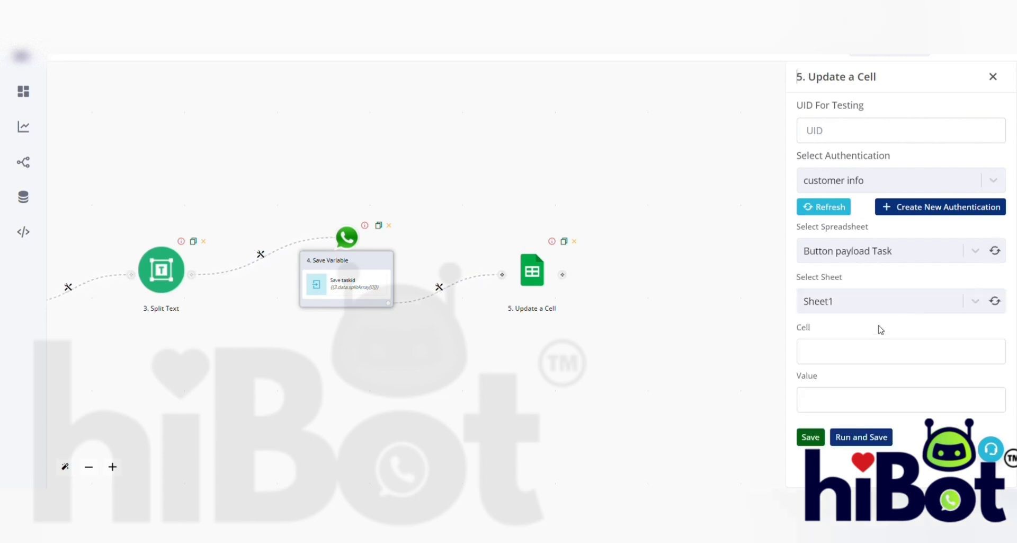
left_click(866, 363)
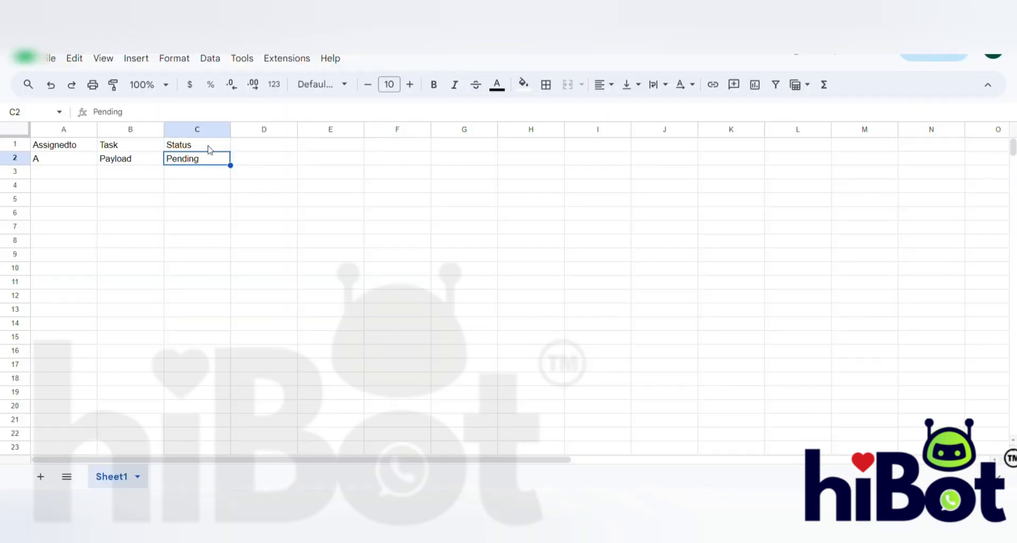
key("Up")
key("Down")
key("Down")
key("Down")
key("Down")
key("Down")
key("Down")
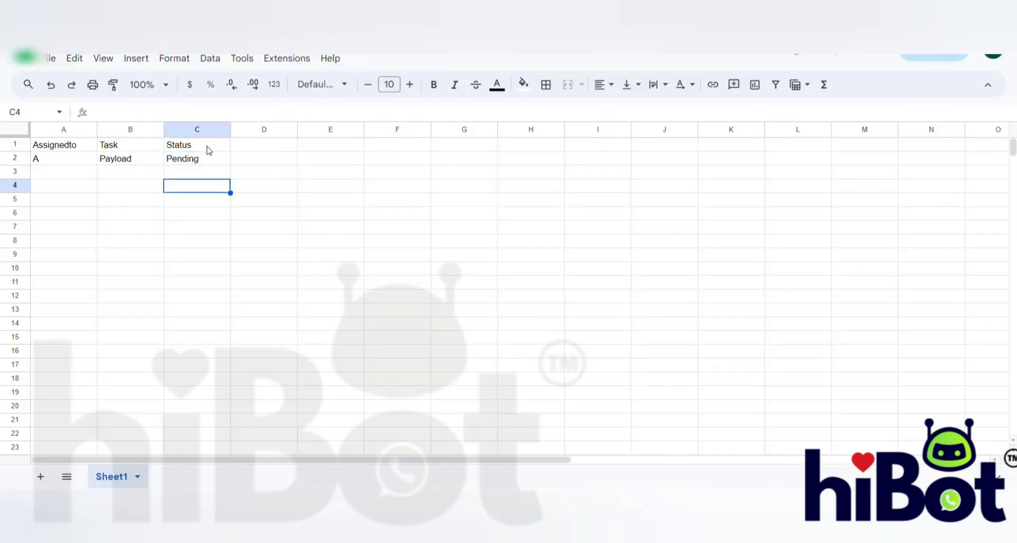
key("Up")
key("Up")
key("Up")
key("Up")
key("Up")
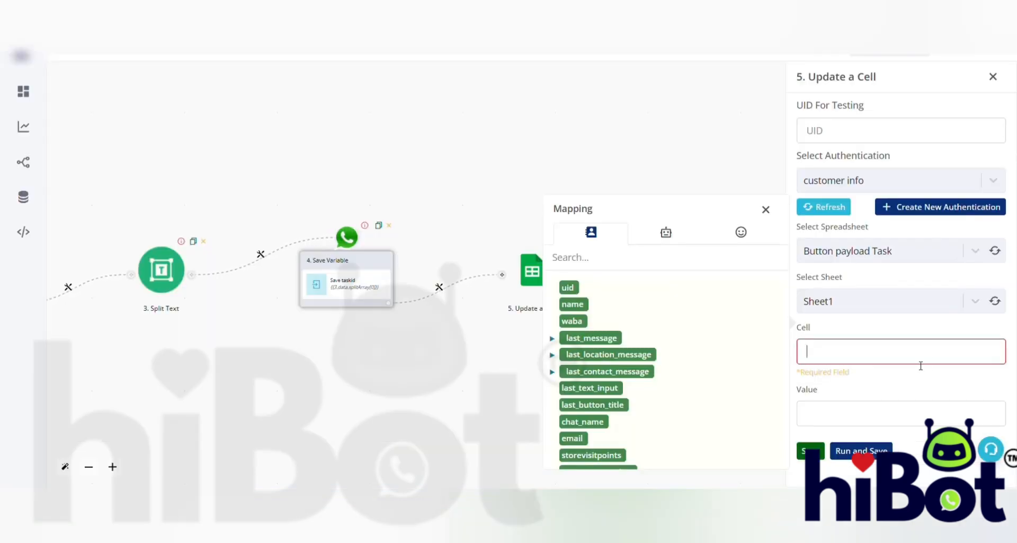
In the Update a Cell module, set the cell to C{{BTF.taskid}} and the value to Done, and save the module.
type("C")
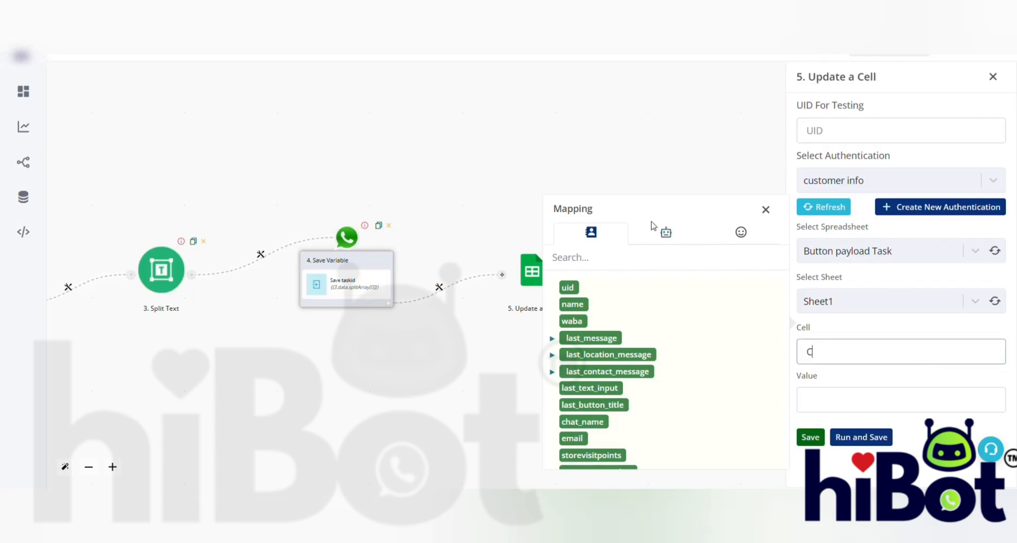
left_click(680, 233)
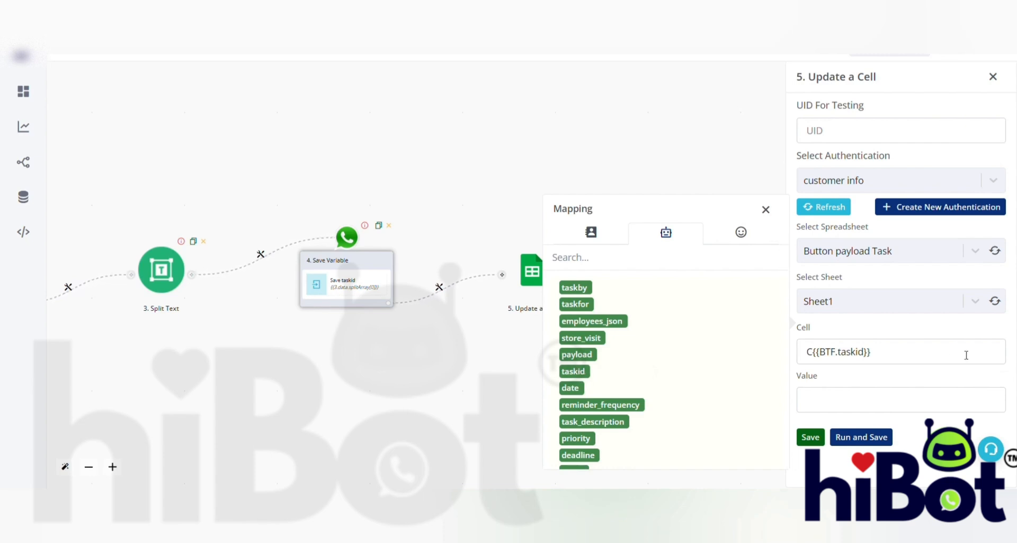
left_click(919, 356)
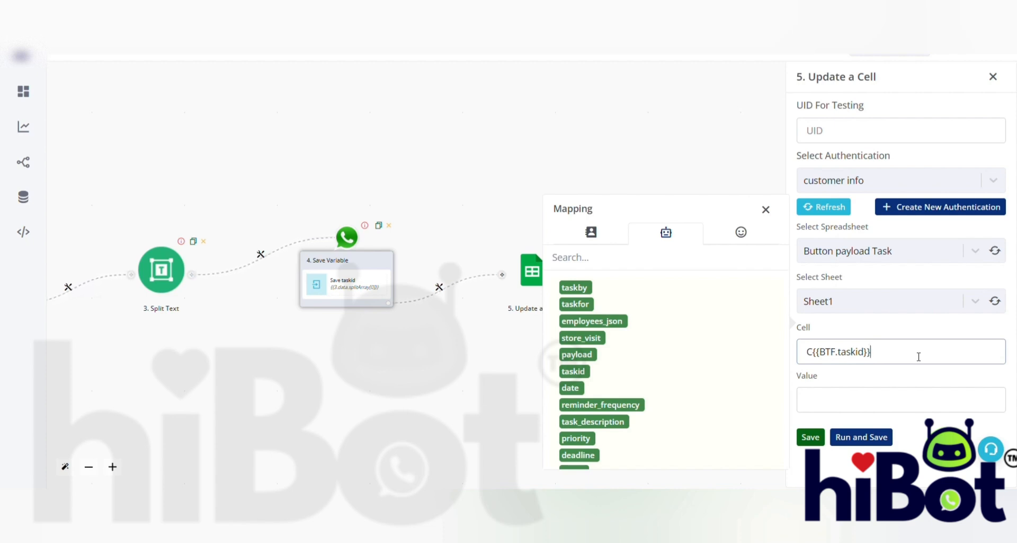
left_click(878, 402)
type("D")
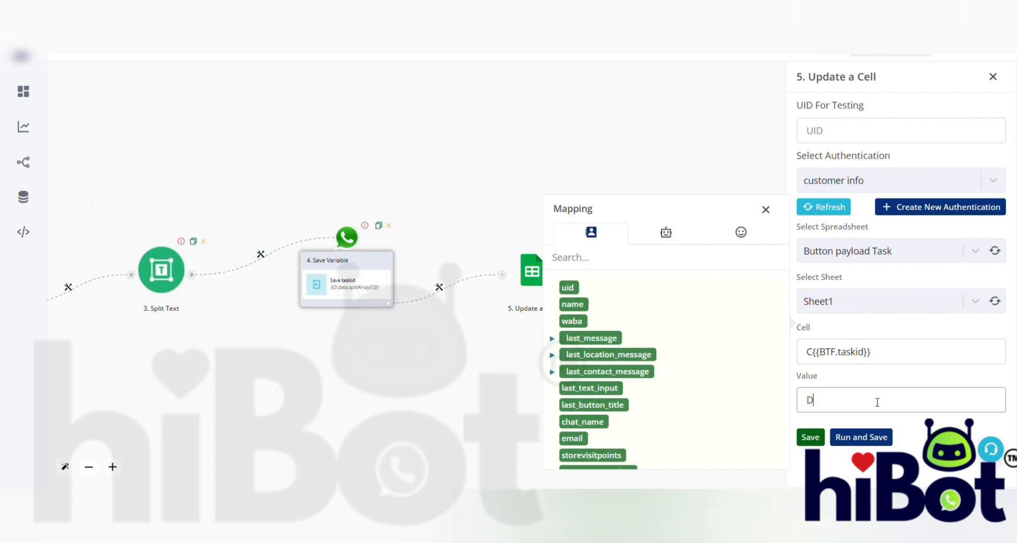
type("one")
left_click(810, 437)
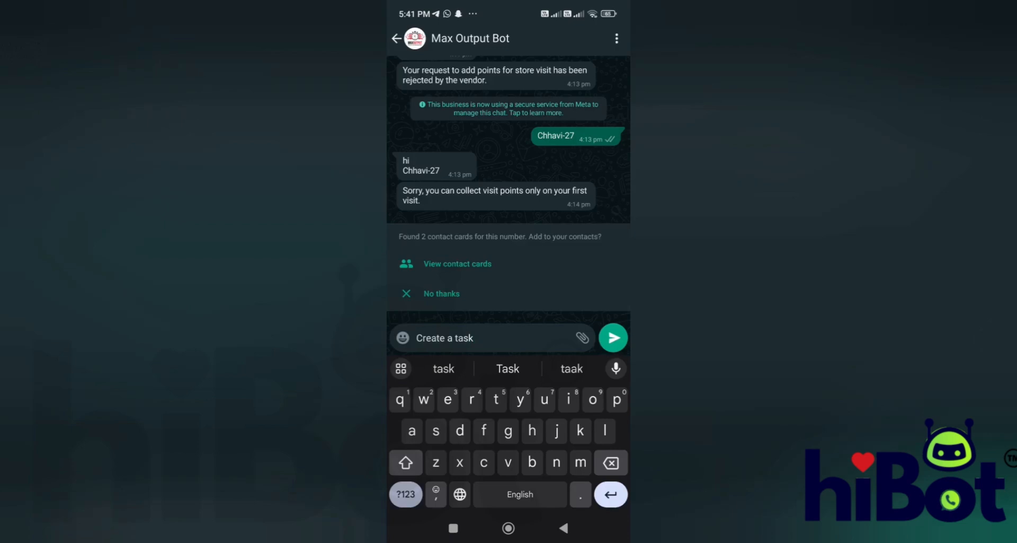
Switch to WhatsApp and send "Create a task" to Max Output Bot, assigning B the task "Check bots working".
left_click(613, 337)
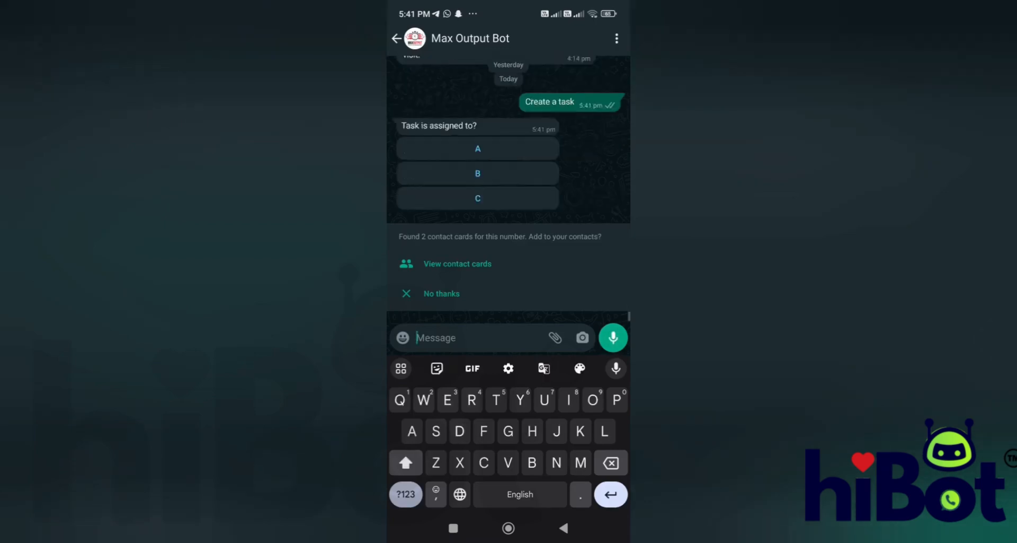
left_click(477, 170)
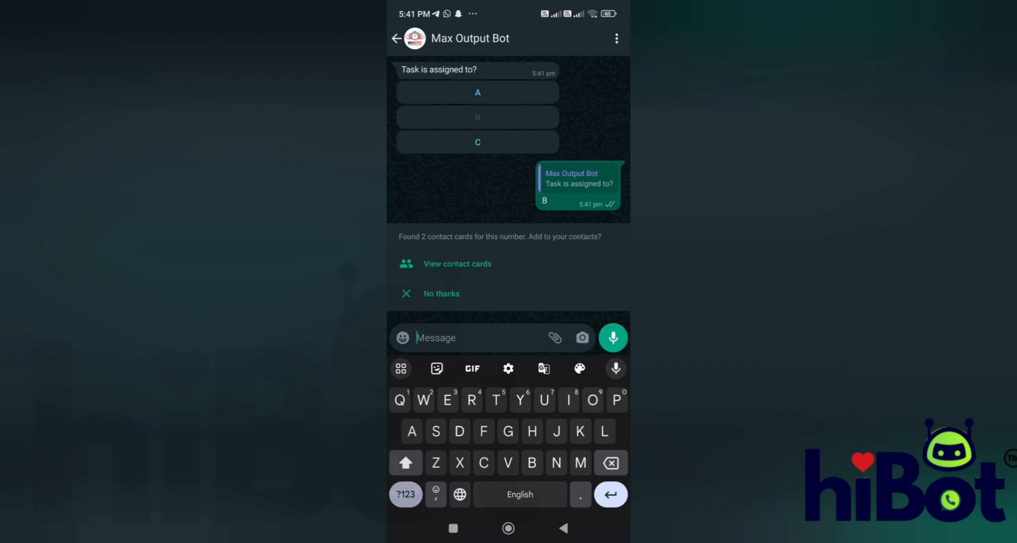
left_click(406, 493)
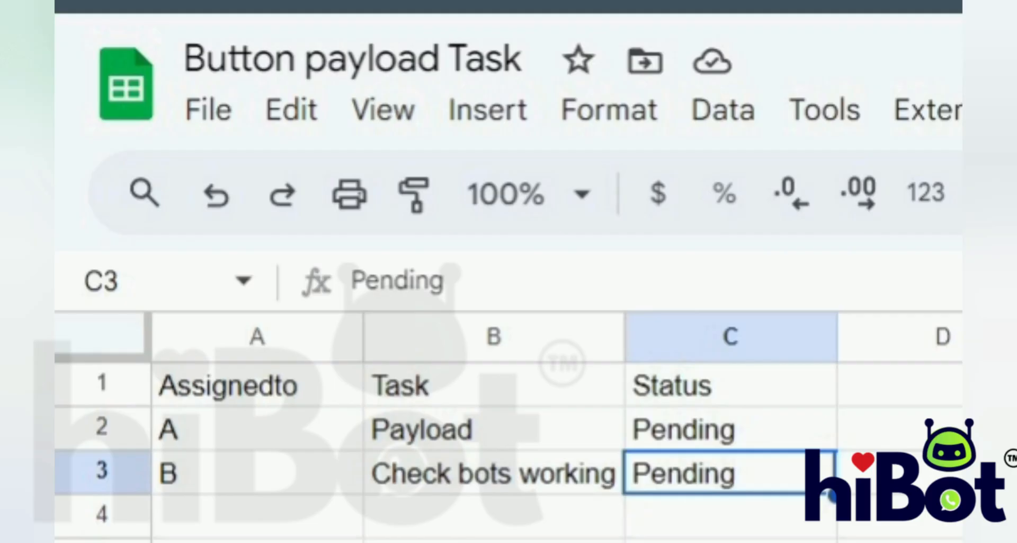